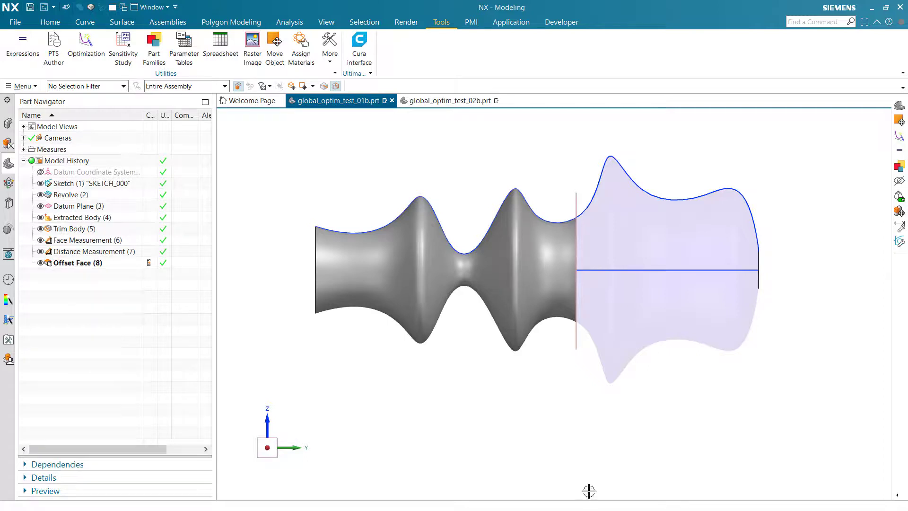
Step: Orbit the wavy revolved part to an oblique perspective showing the cut plane and trimmed solid
middle_drag(671, 419, 648, 428)
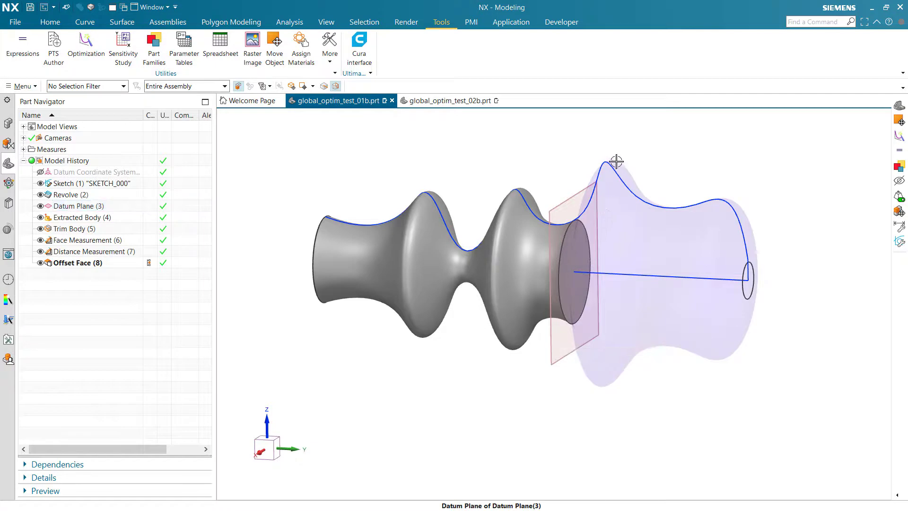
Step: Slide Datum Plane (3) from 60 to about 69.5 and return to the side view
double_click(551, 364)
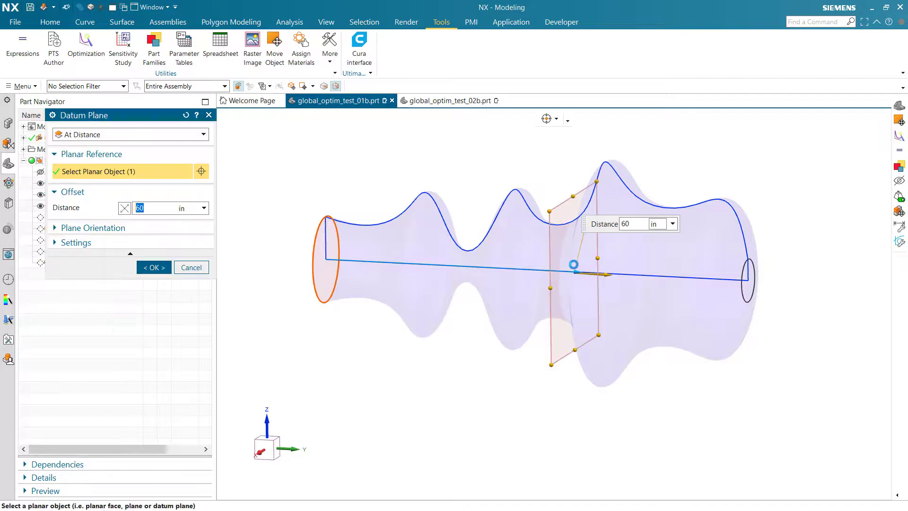
drag(584, 274, 614, 280)
middle_drag(705, 375, 674, 392)
middle_click(696, 379)
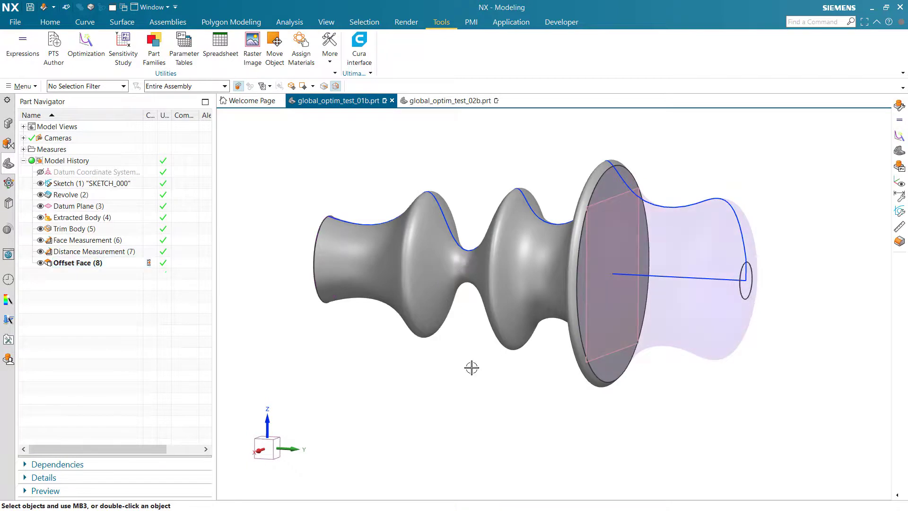
key(F8)
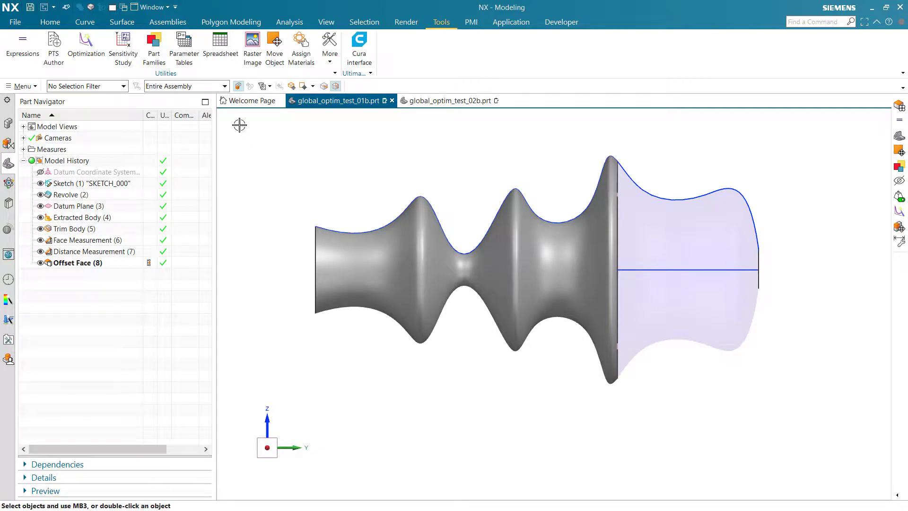
Step: Load study 'local' and check its cut_face_area objective, cut_position 10–90 limits and constraints
click(92, 50)
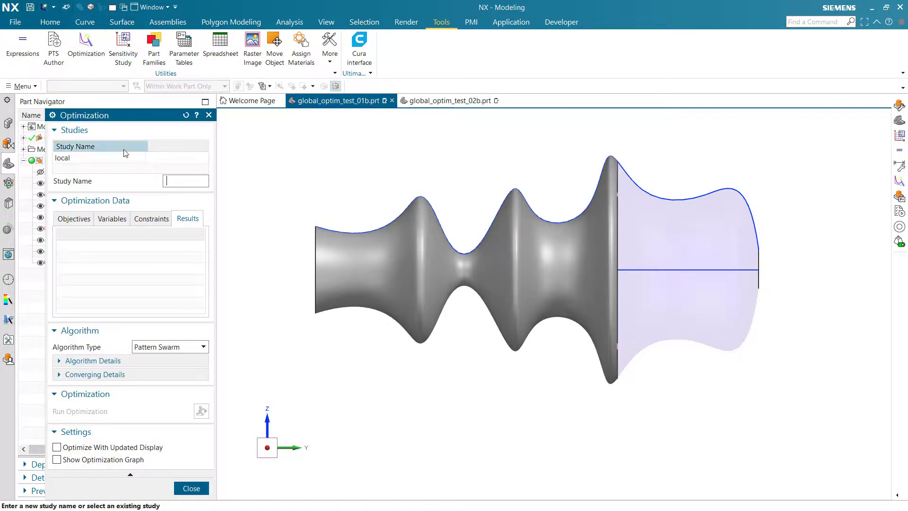
click(105, 160)
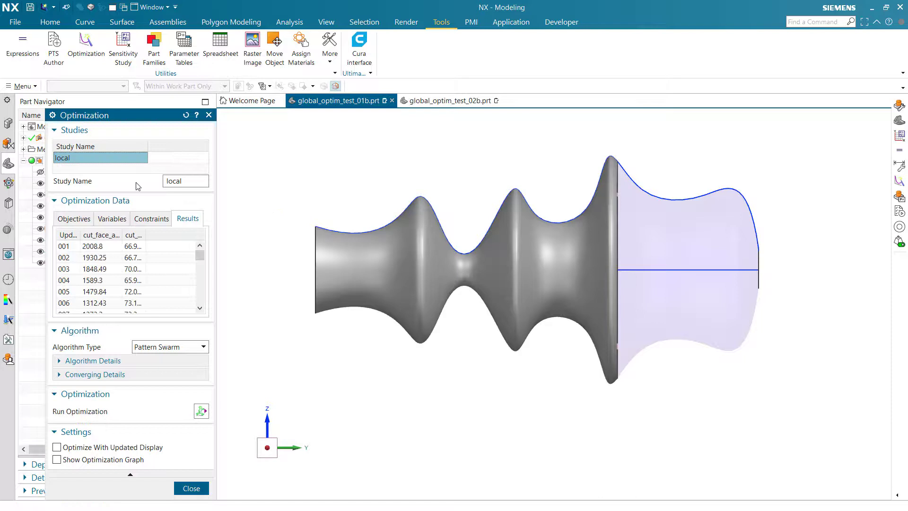
click(84, 220)
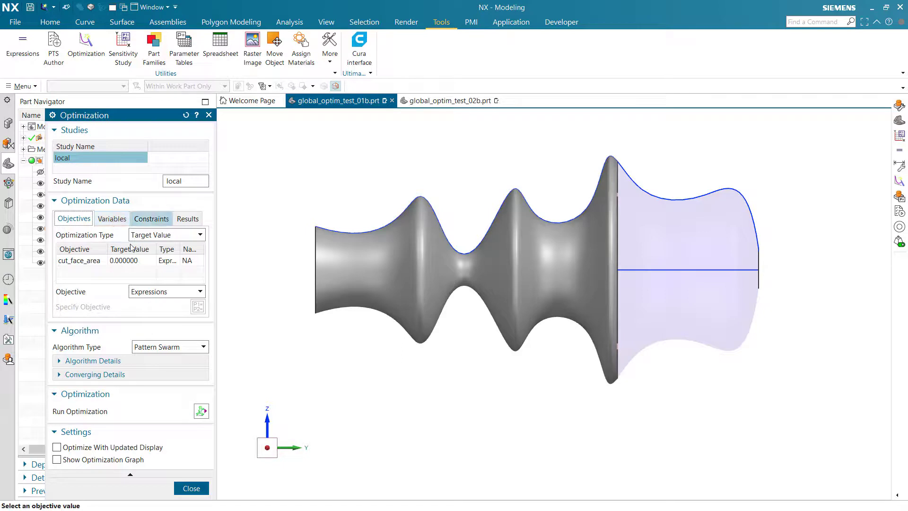
click(120, 223)
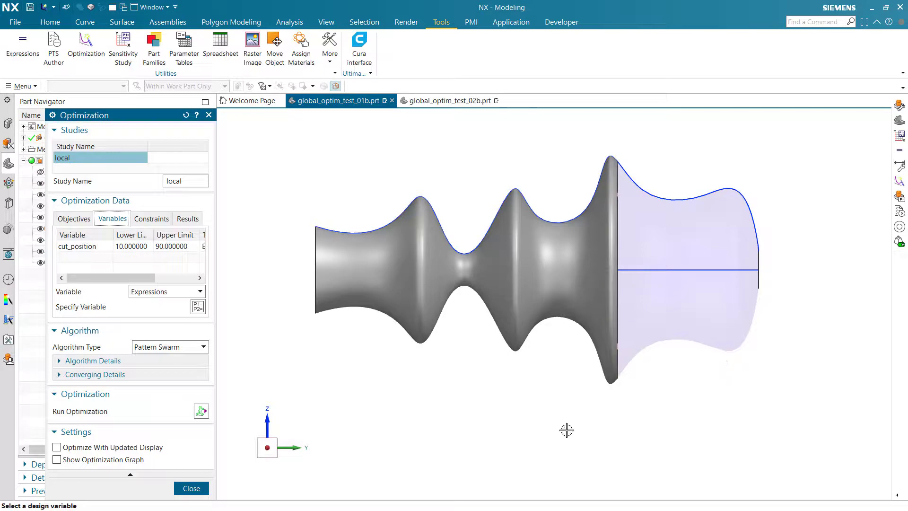
click(152, 218)
click(64, 220)
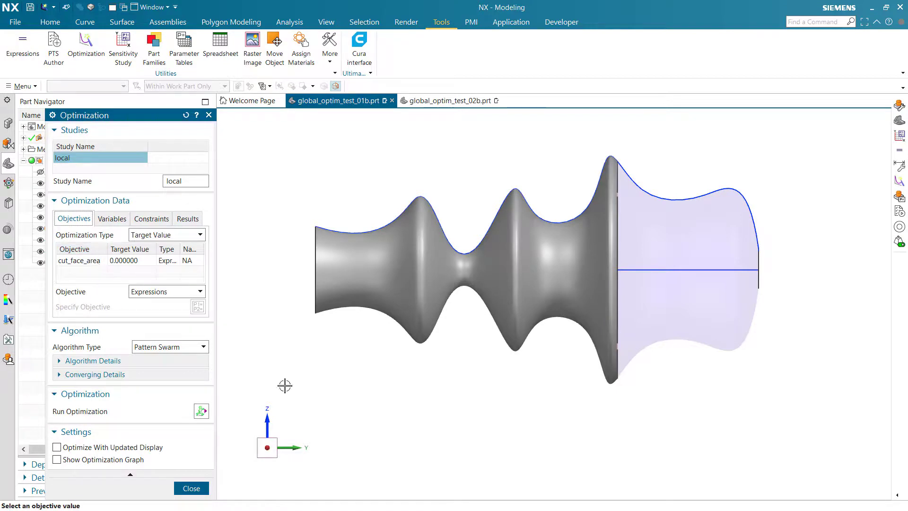
Step: Run the local study with Powell, leaving cut_face_area falling from 1966.19 toward 842.232
click(204, 347)
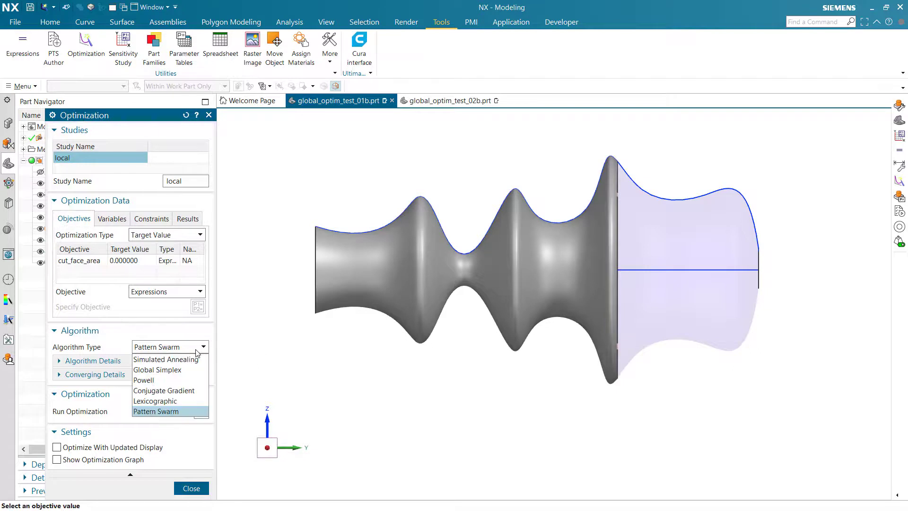
click(183, 380)
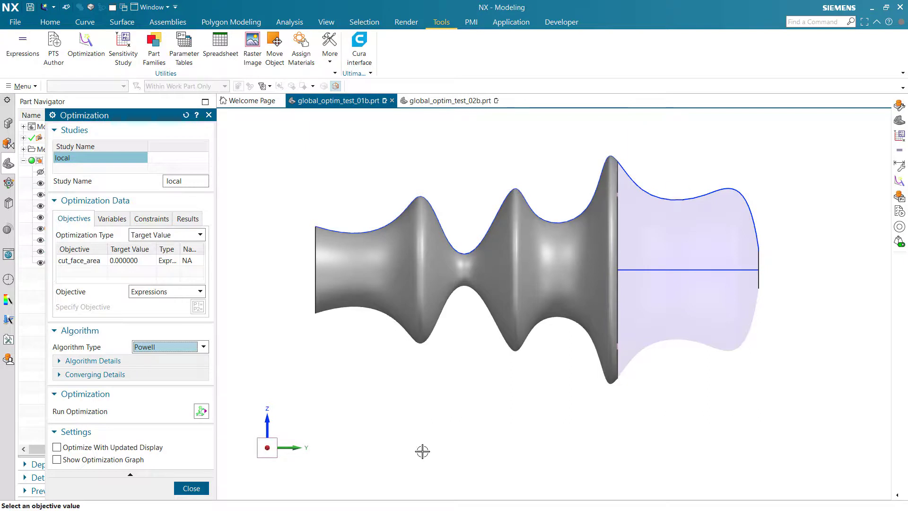
click(200, 411)
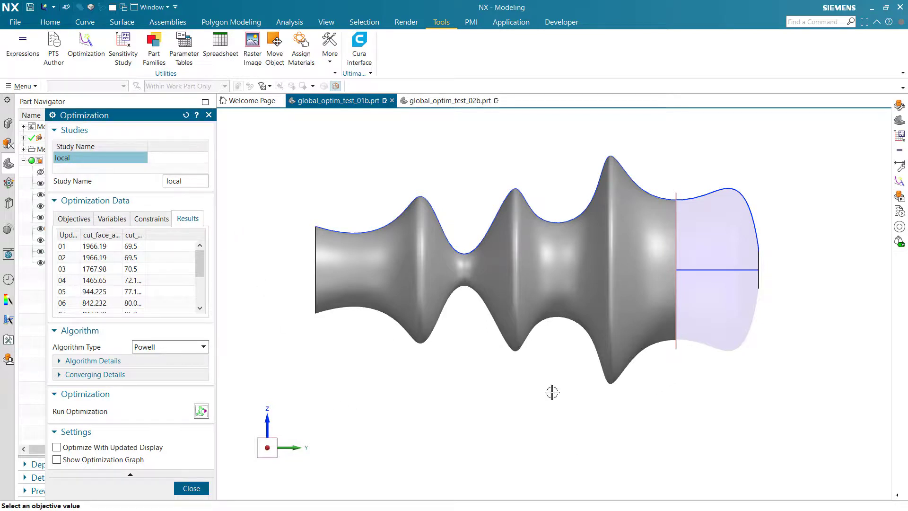
Step: Move the cut datum plane to distance 17 near the left end
click(206, 487)
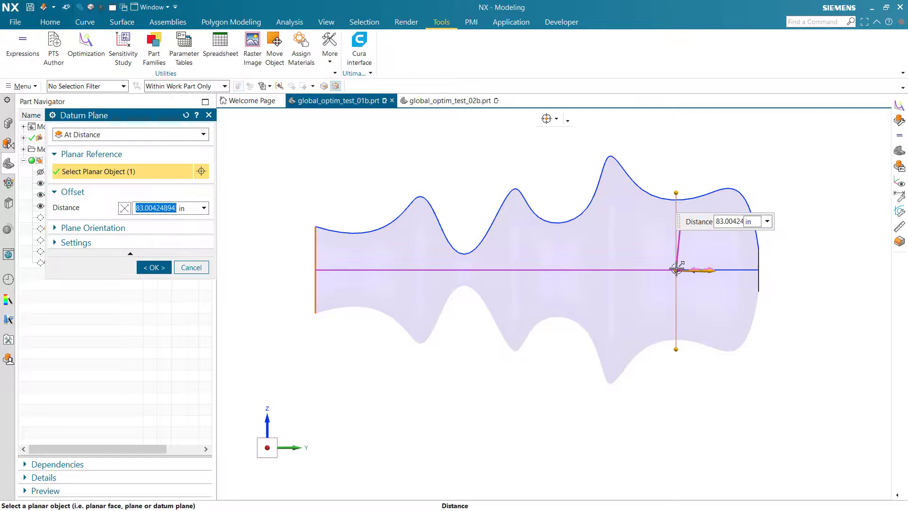
drag(680, 270, 389, 269)
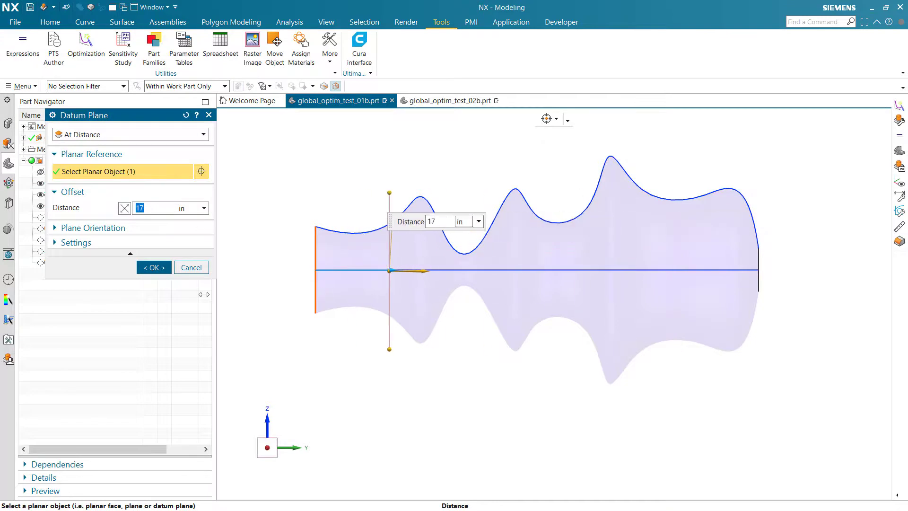
click(154, 268)
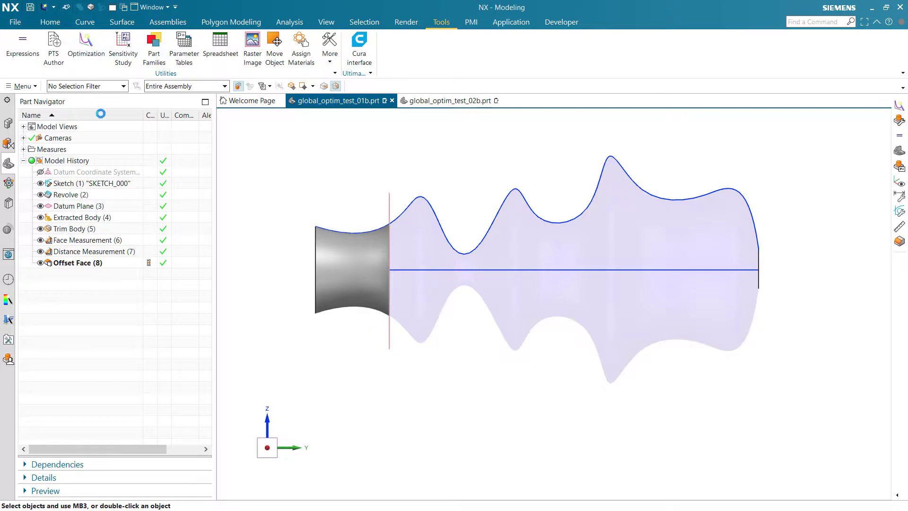
Step: Rerun the local Powell study, with cut_face_area dropping from 400.626 to 236.218
click(109, 160)
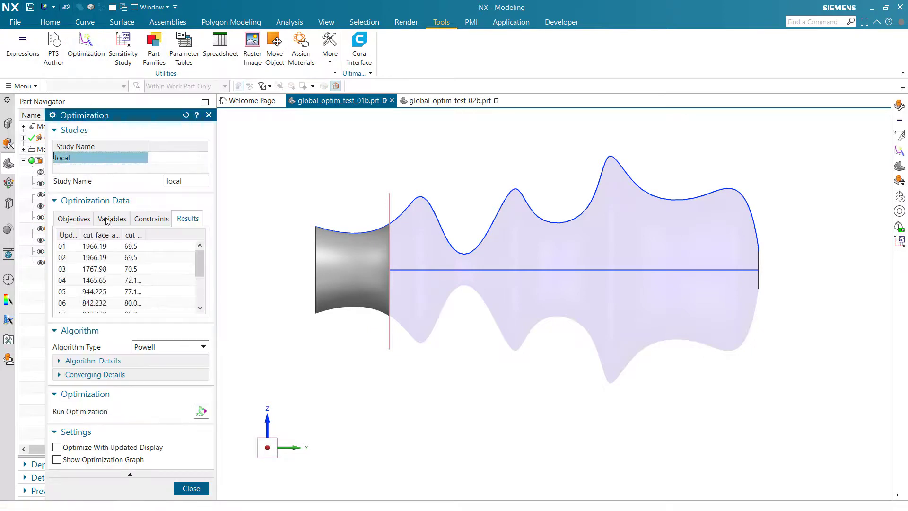
click(201, 411)
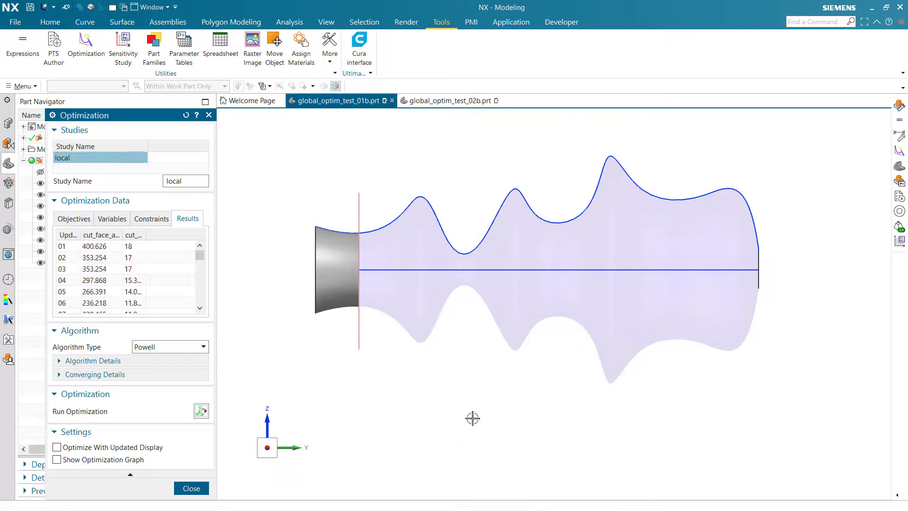
click(192, 350)
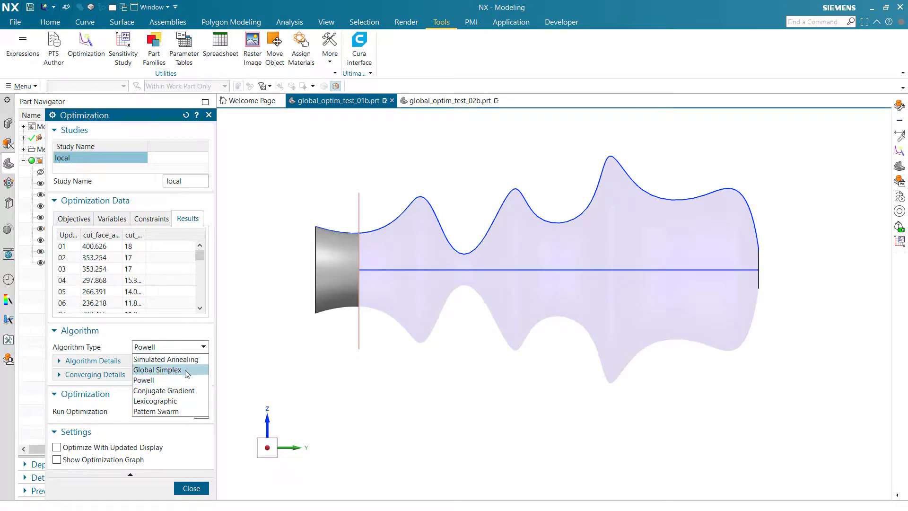
Step: Run the local study with Pattern Swarm, review cut_position, then open global_optim_test_02b.prt
click(187, 412)
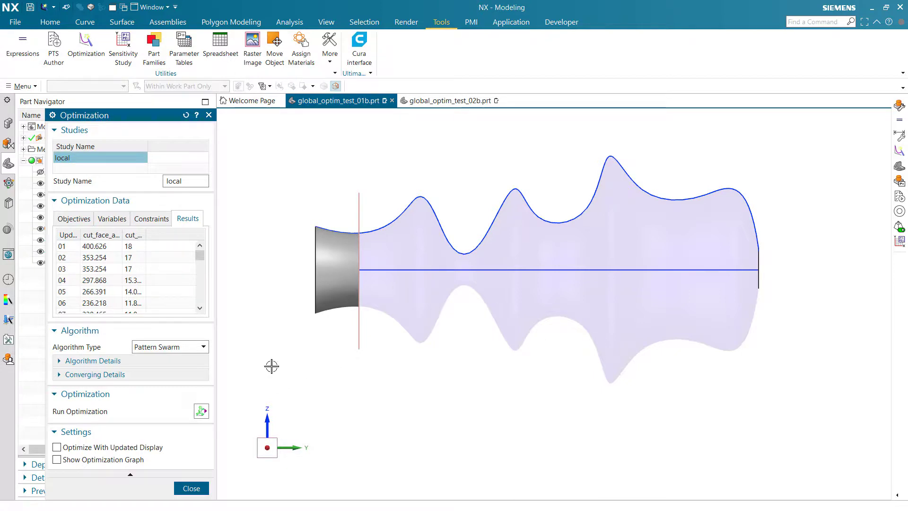
click(201, 410)
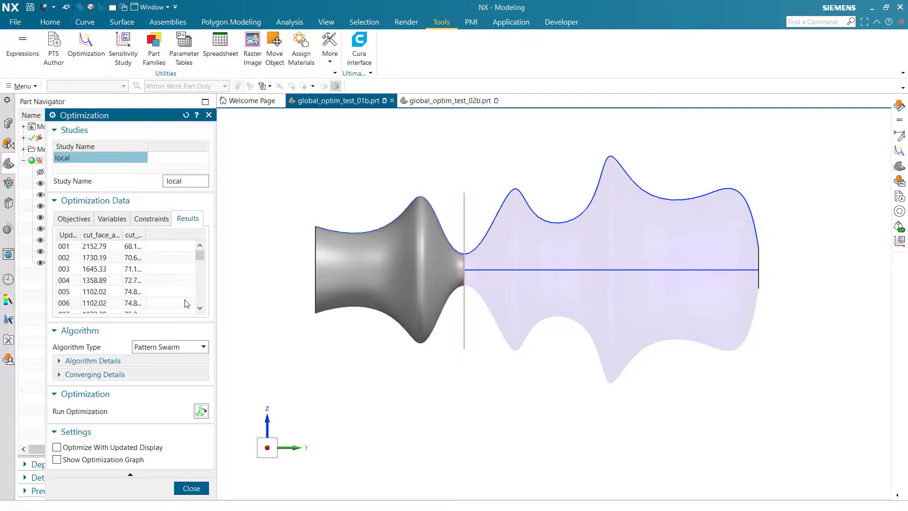
click(110, 219)
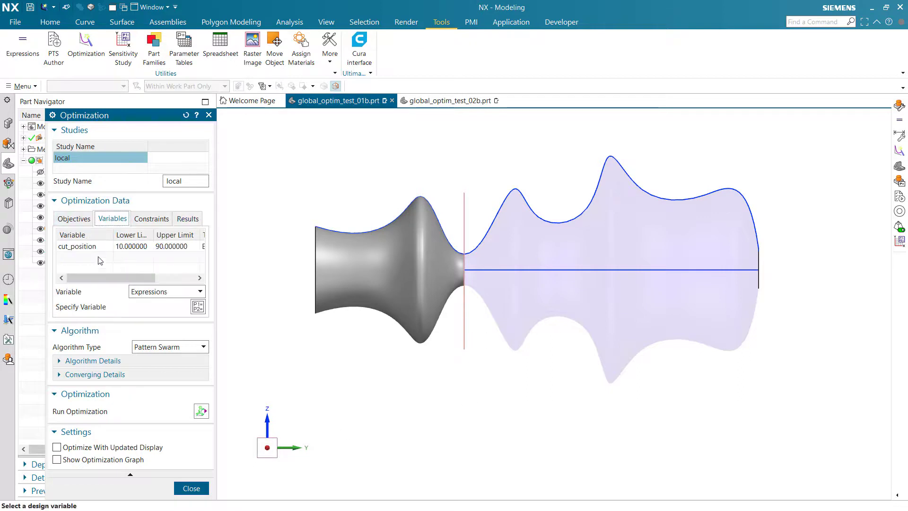
click(449, 100)
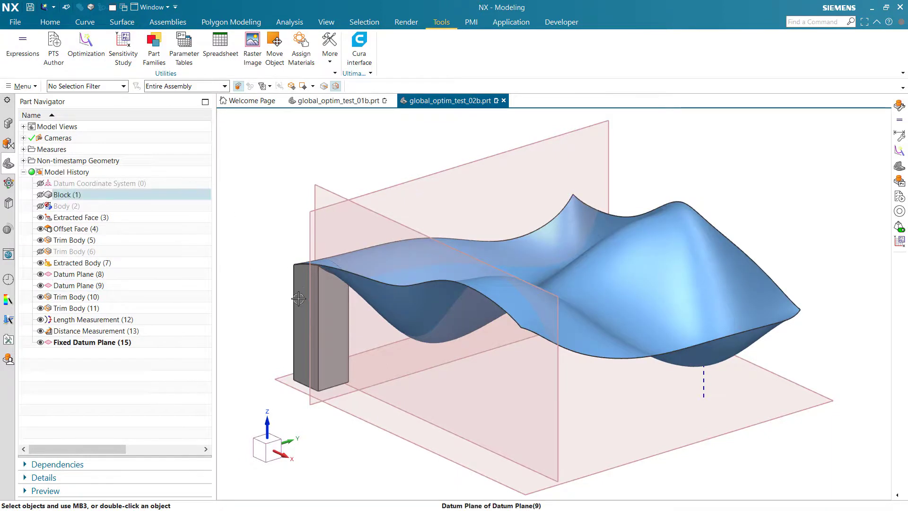
click(128, 262)
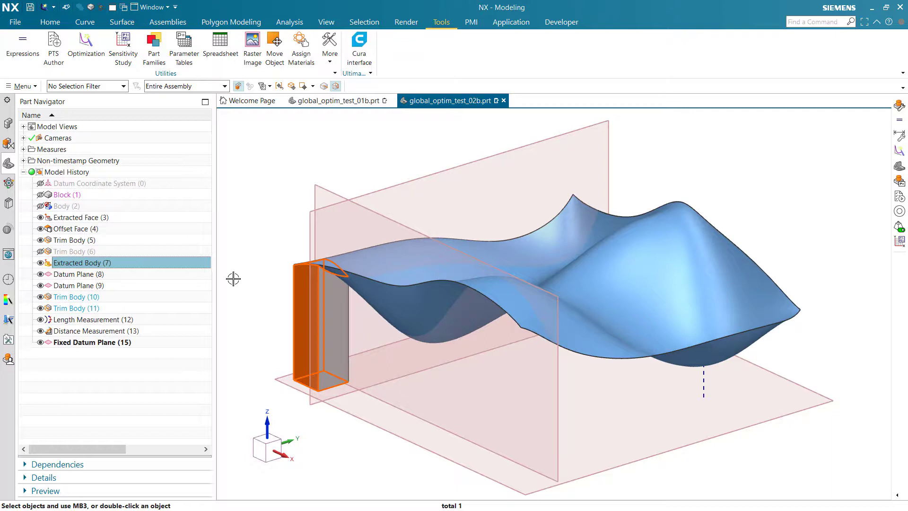
click(94, 299)
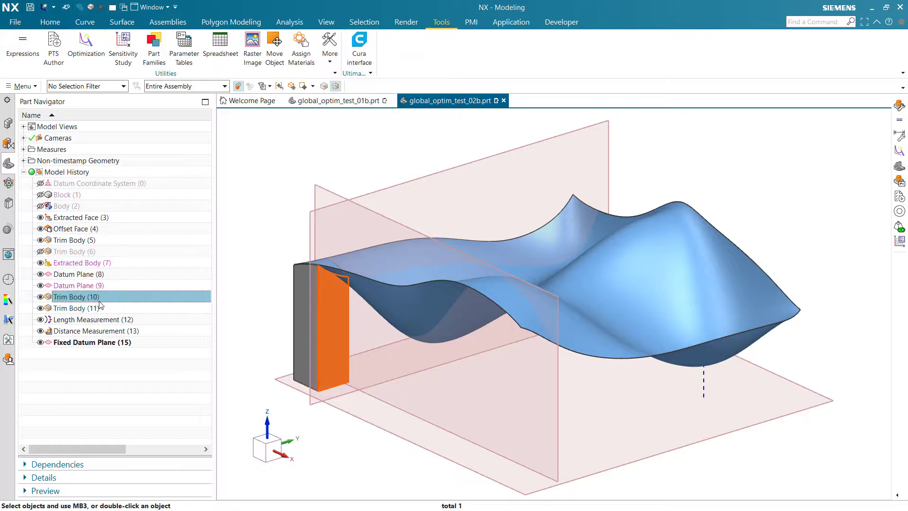
click(91, 311)
click(92, 299)
click(93, 310)
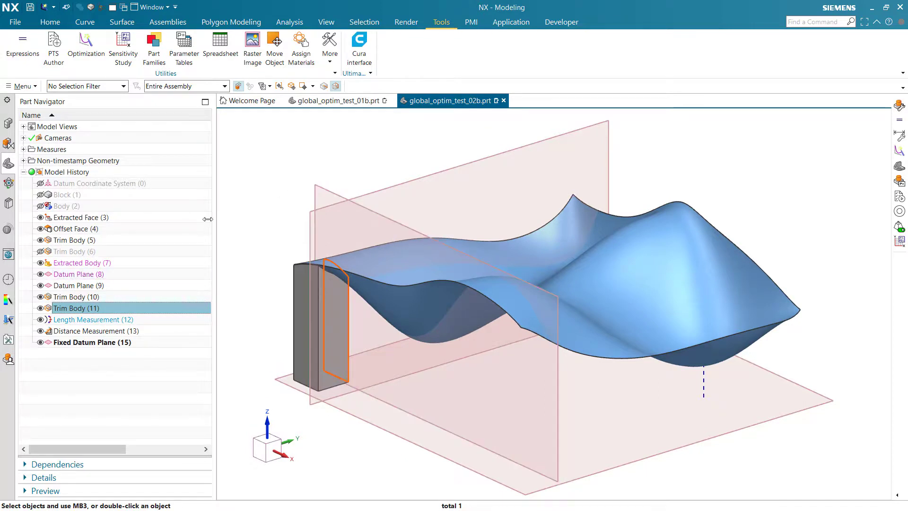
key(Escape)
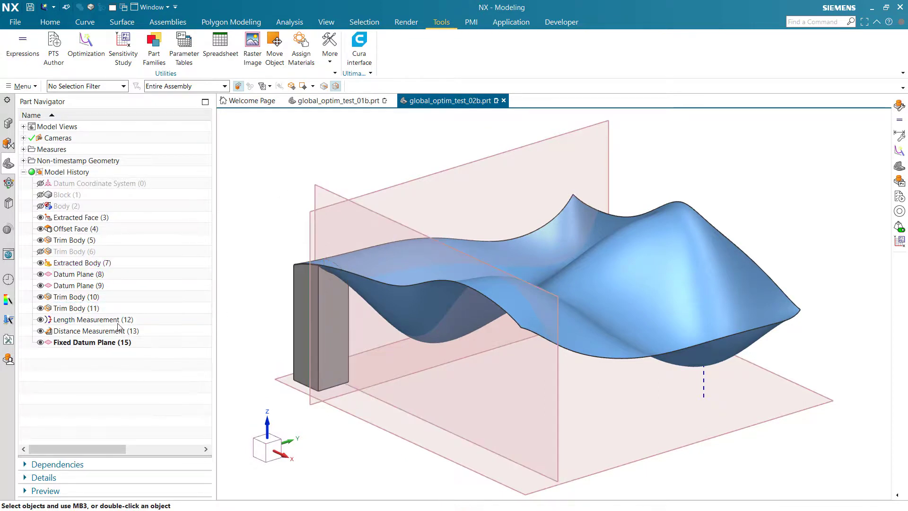
click(112, 320)
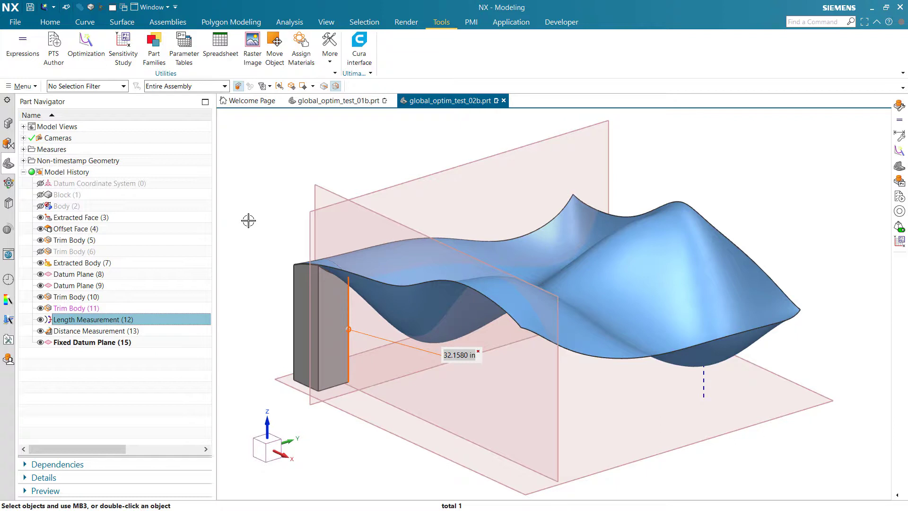
mouse_move(257, 213)
middle_down()
mouse_move(264, 195)
mouse_move(251, 204)
middle_up()
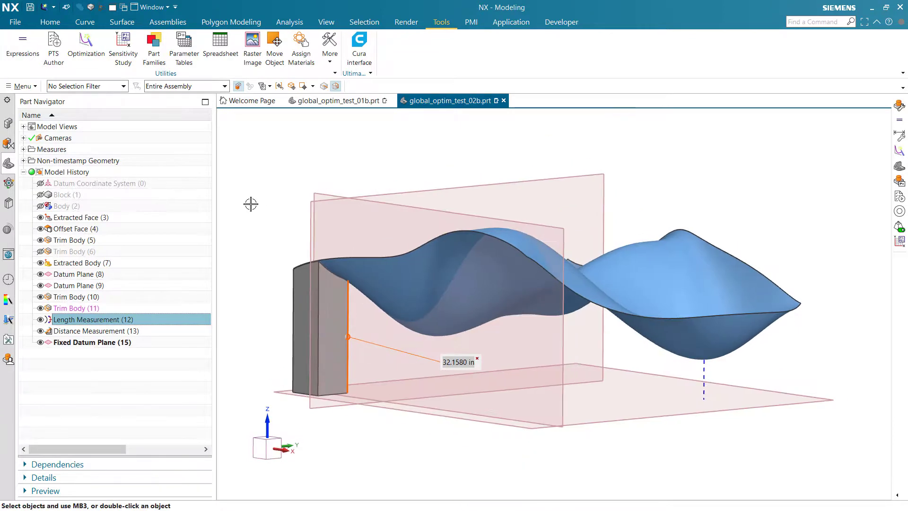
key(F8)
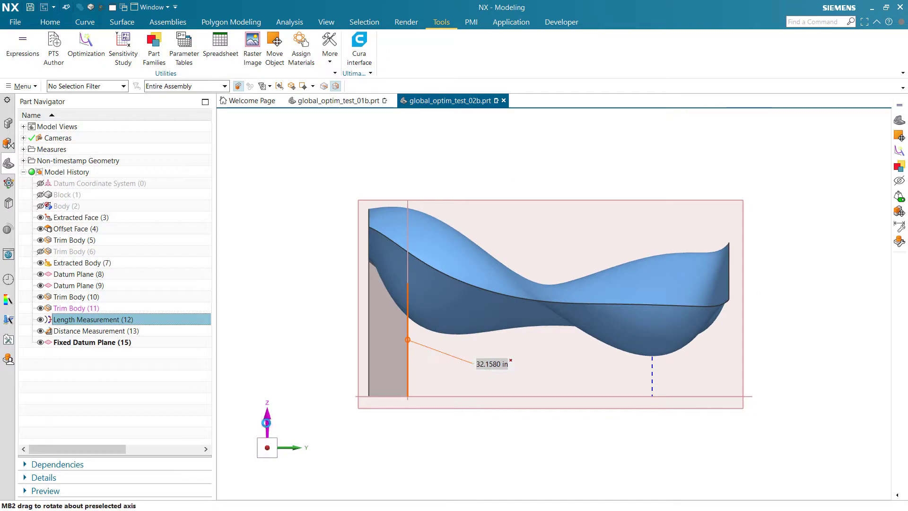
click(266, 422)
drag(318, 411, 407, 435)
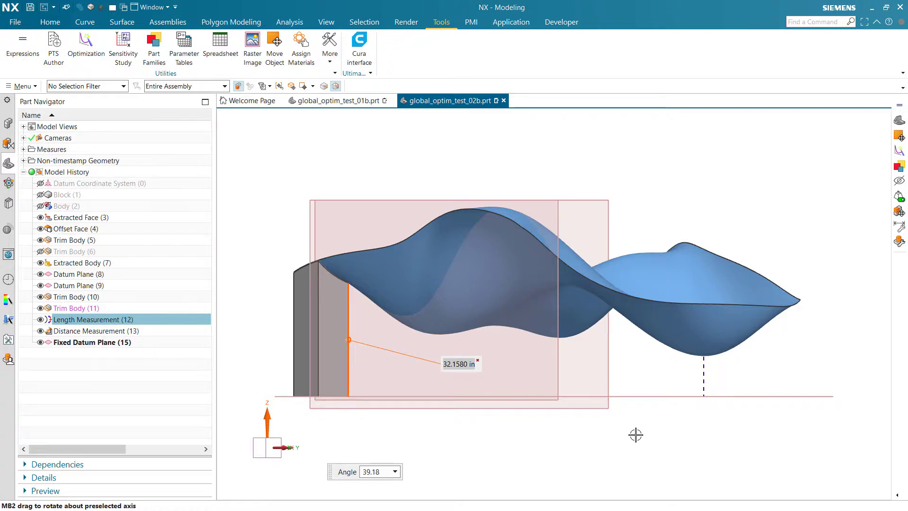
click(95, 331)
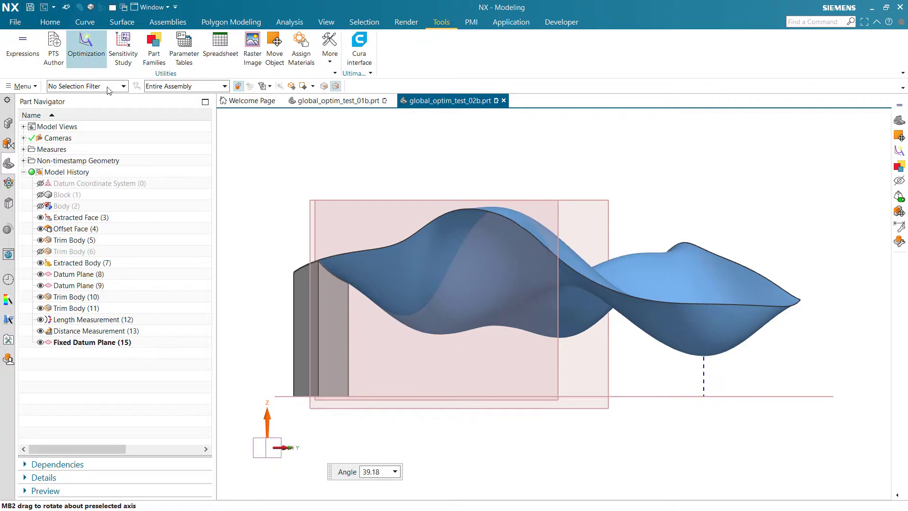
mouse_move(257, 235)
middle_down()
mouse_move(242, 245)
mouse_move(250, 244)
middle_up()
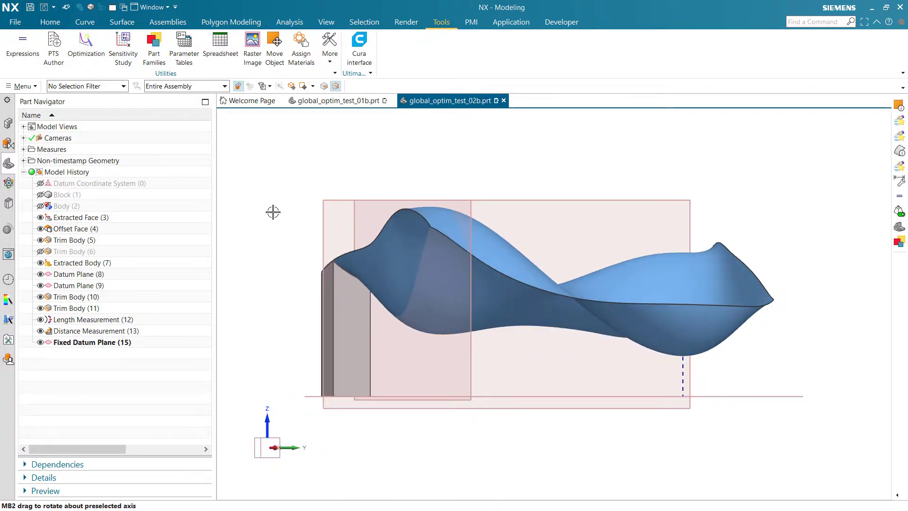
middle_drag(268, 232, 288, 258)
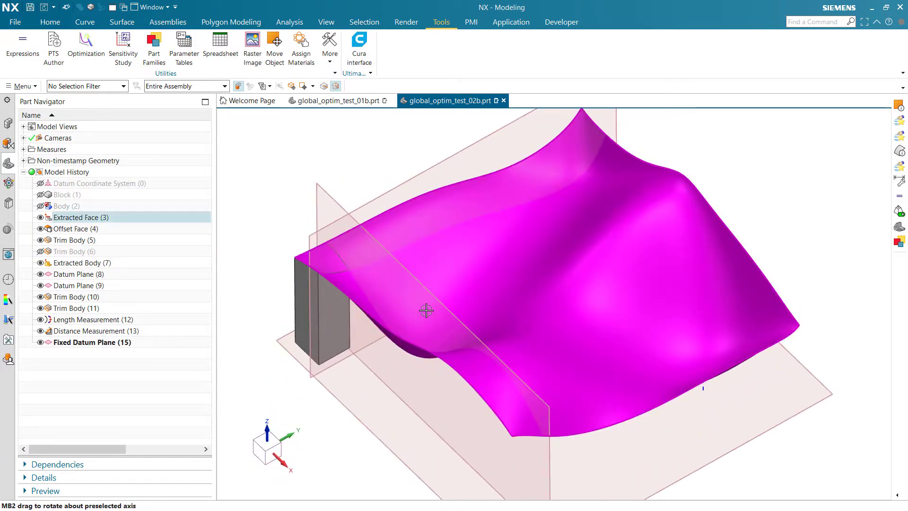
Step: Run study local with Powell, giving cut_edge heights from 38.6599 down to 30.9161
click(93, 53)
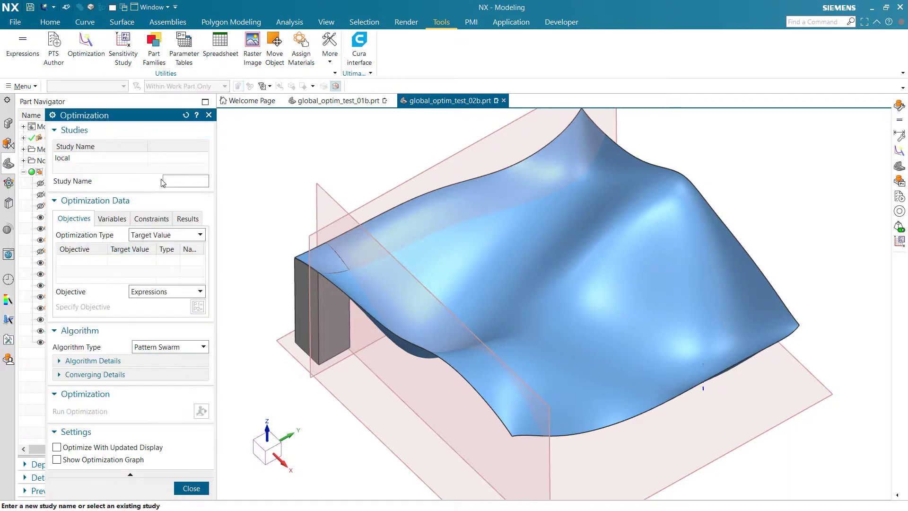
click(126, 159)
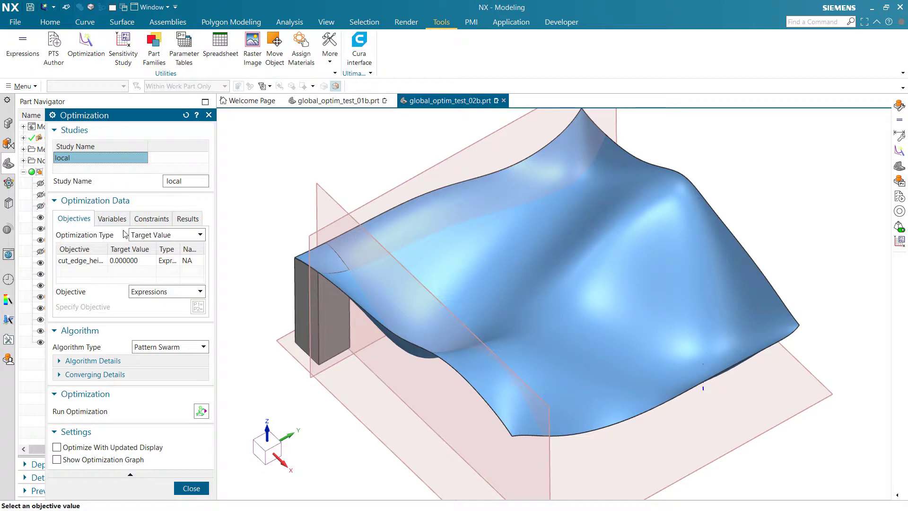
click(113, 220)
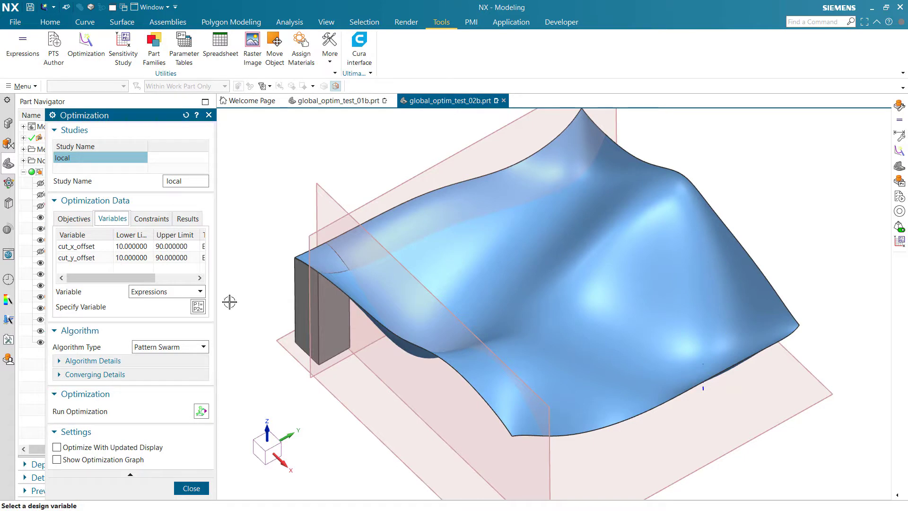
click(155, 348)
click(166, 383)
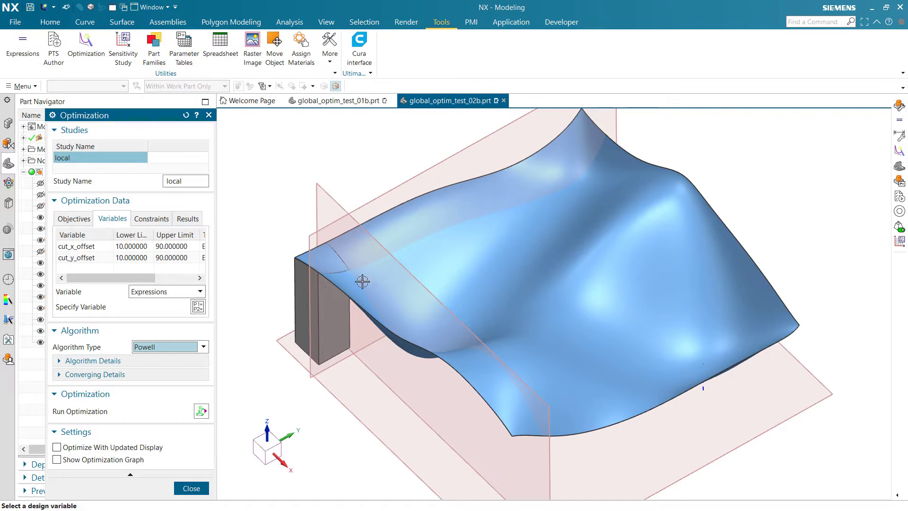
click(201, 411)
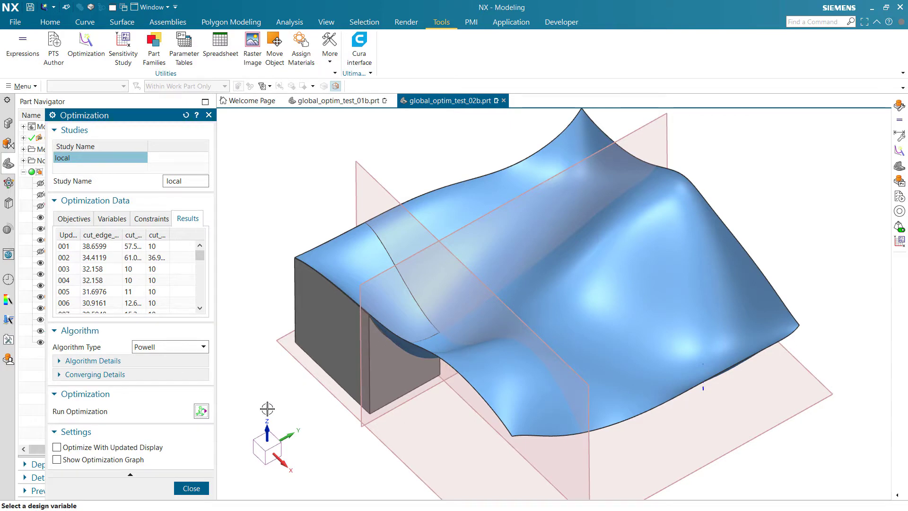
Step: Set the cut datum plane offset to 89 in, then reopen the Optimization dialog
click(191, 488)
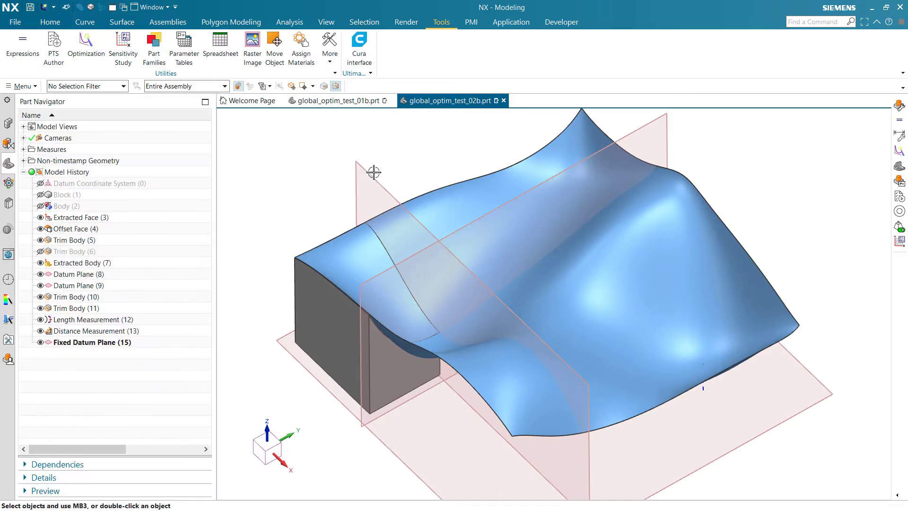
double_click(323, 250)
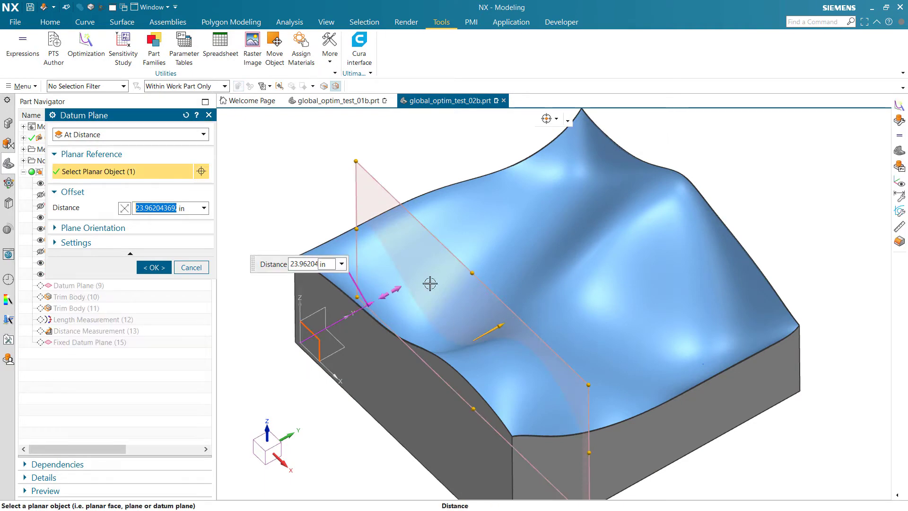
drag(431, 282, 598, 210)
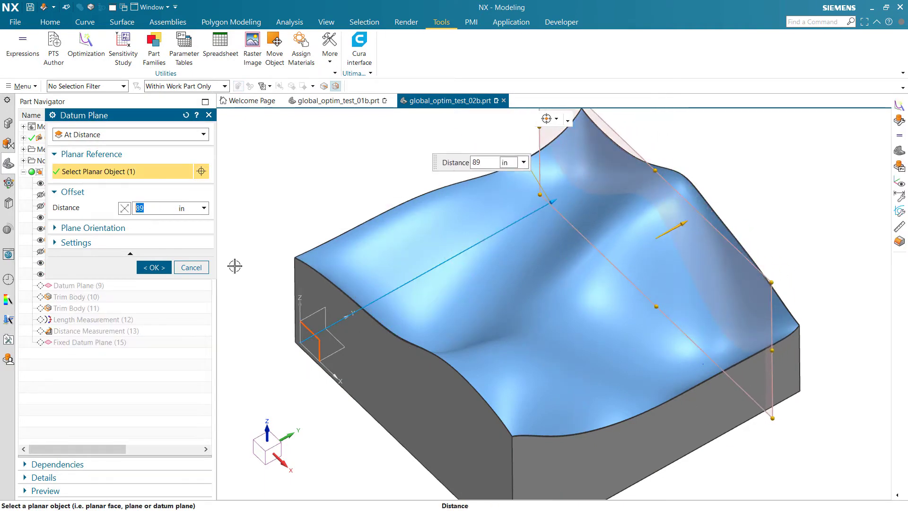
click(155, 267)
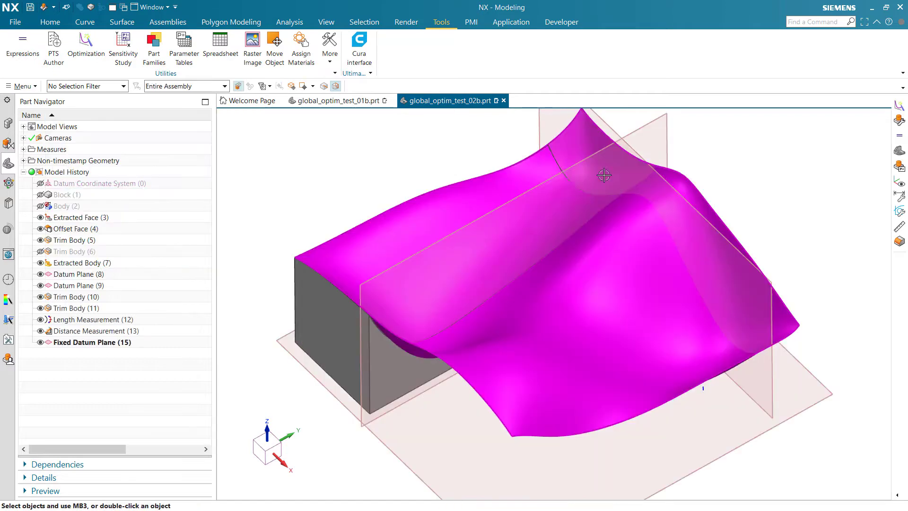
middle_drag(310, 158, 466, 201)
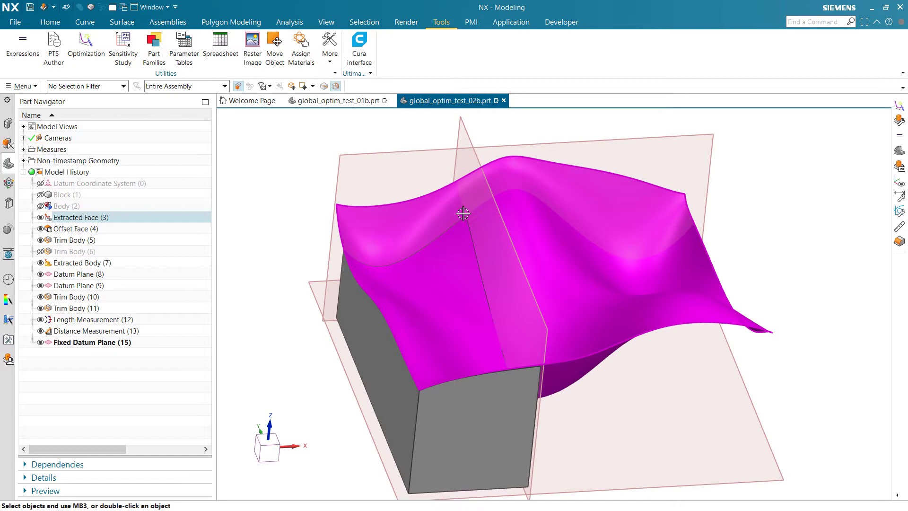
click(85, 47)
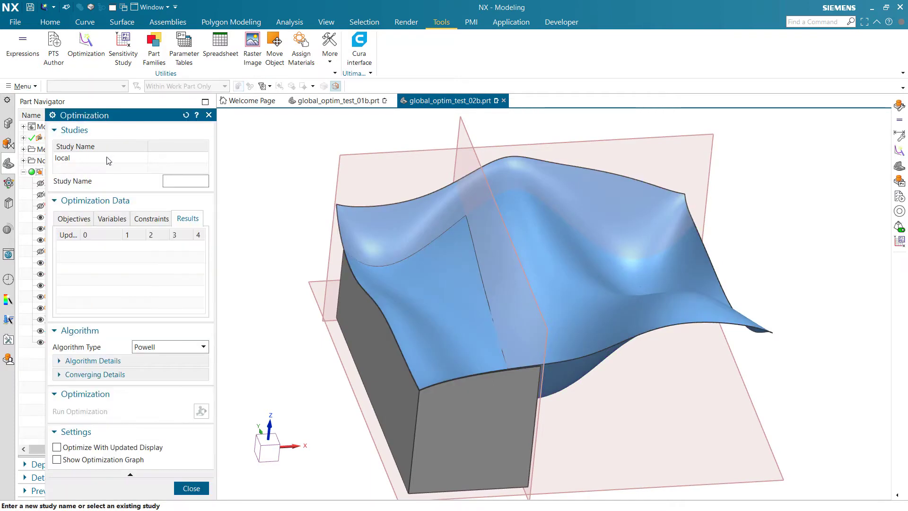
Step: Rerun the local Powell study from 89 in, with cut_edge falling from 33.4434 to 18.9233
click(108, 159)
click(201, 411)
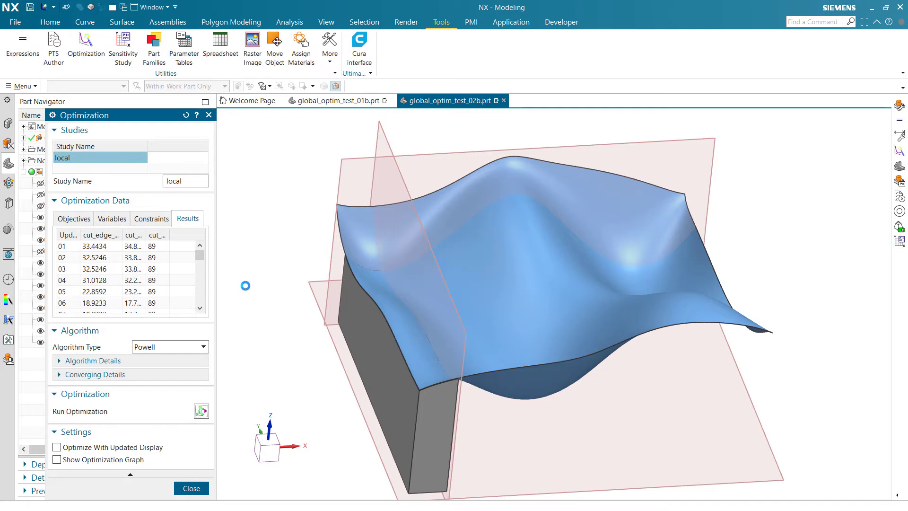
middle_drag(306, 371, 261, 361)
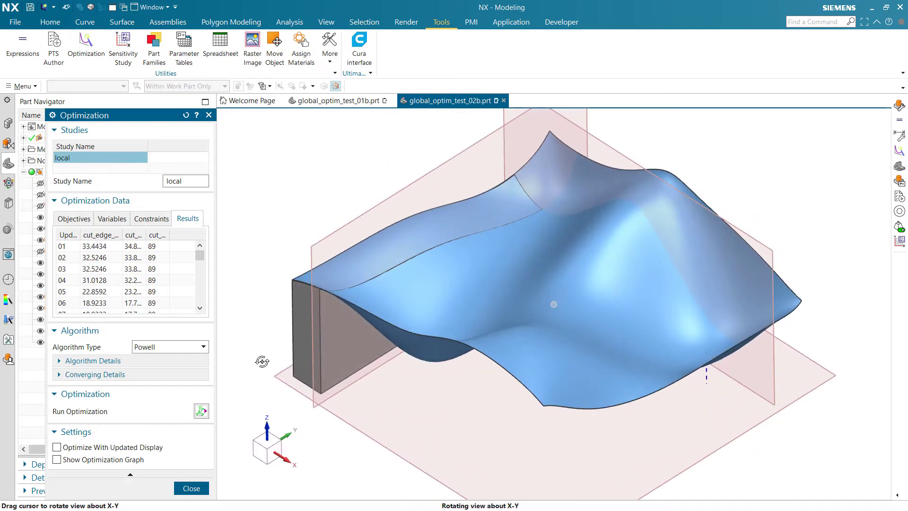
click(173, 348)
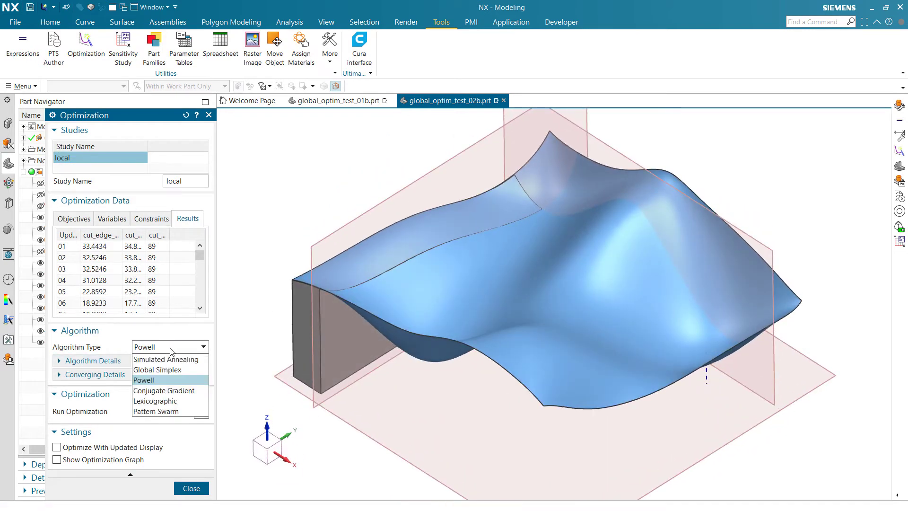
Step: Run the local study with Pattern Swarm, with cut_edge falling from 51.4543 to 44.5379
click(180, 411)
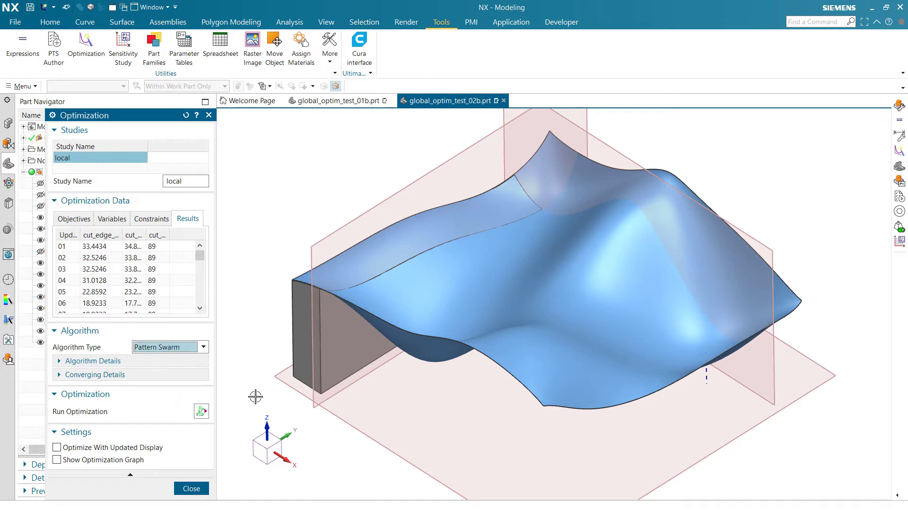
click(201, 410)
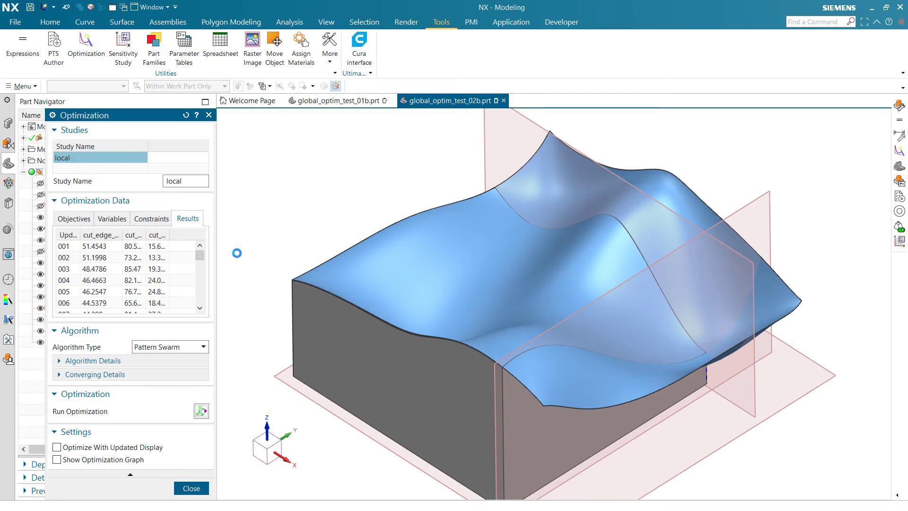
Step: Scroll the Results table to the last rows, 505–510, where cut_edge converges at 11.33
drag(200, 258, 200, 307)
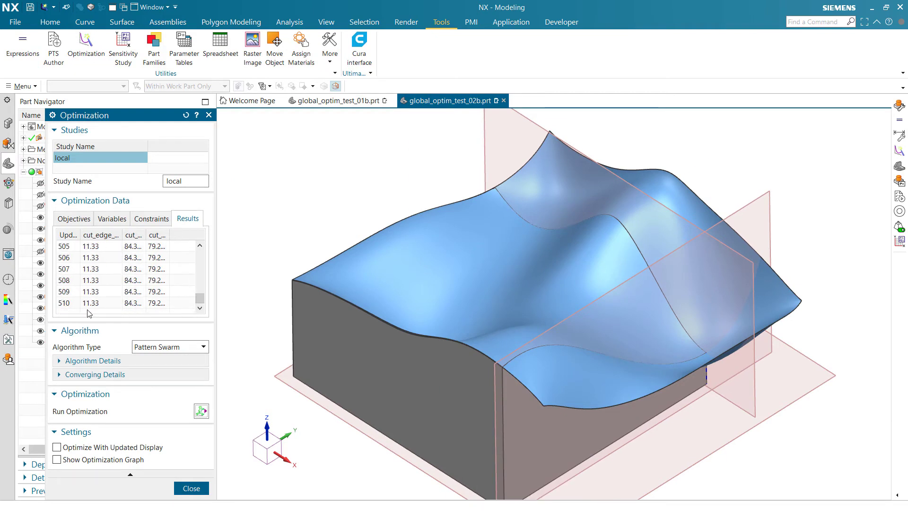